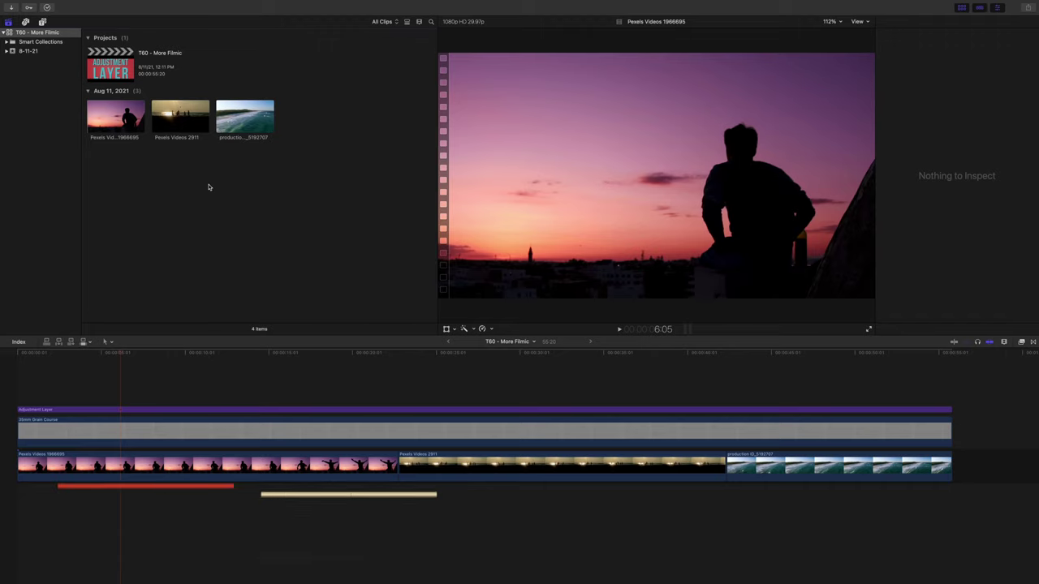
# Create a 4K 3840x2160, 23.98p project named 'Filmic' and select the sunset clip
pyautogui.press('super+n')
pyautogui.write('Filmic')
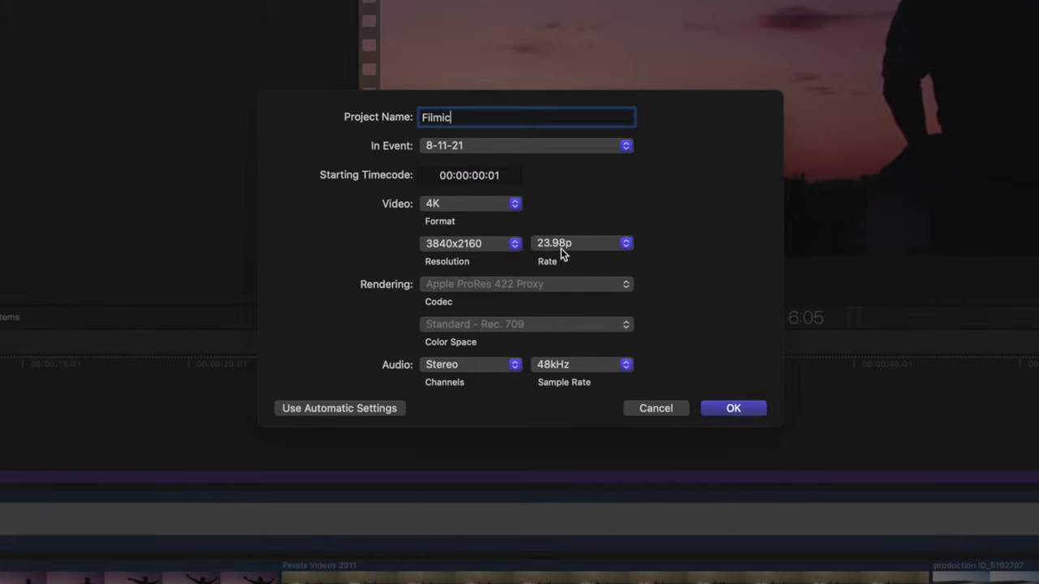
pyautogui.click(732, 402)
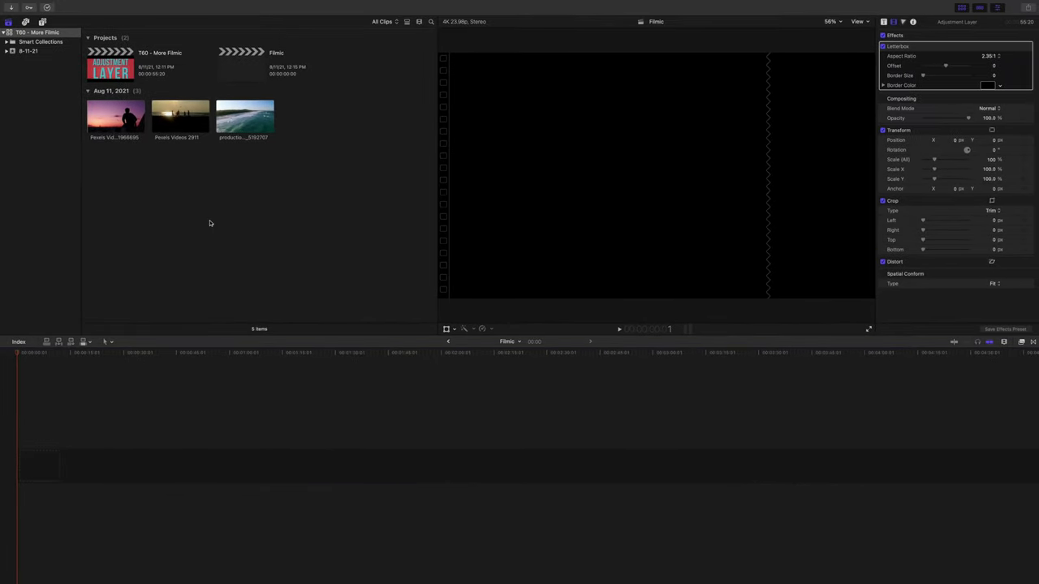
pyautogui.click(209, 223)
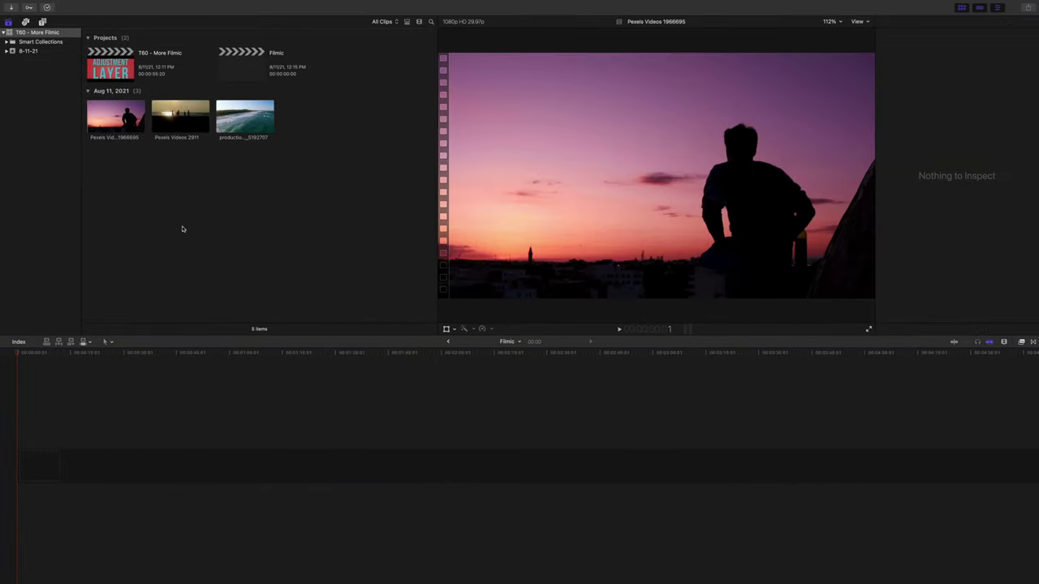
# Place the sunset clip in the timeline with an Adjustment Layer above it, extended to the clip's end
pyautogui.moveTo(127, 129); pyautogui.dragTo(40, 466)
pyautogui.click(42, 22)
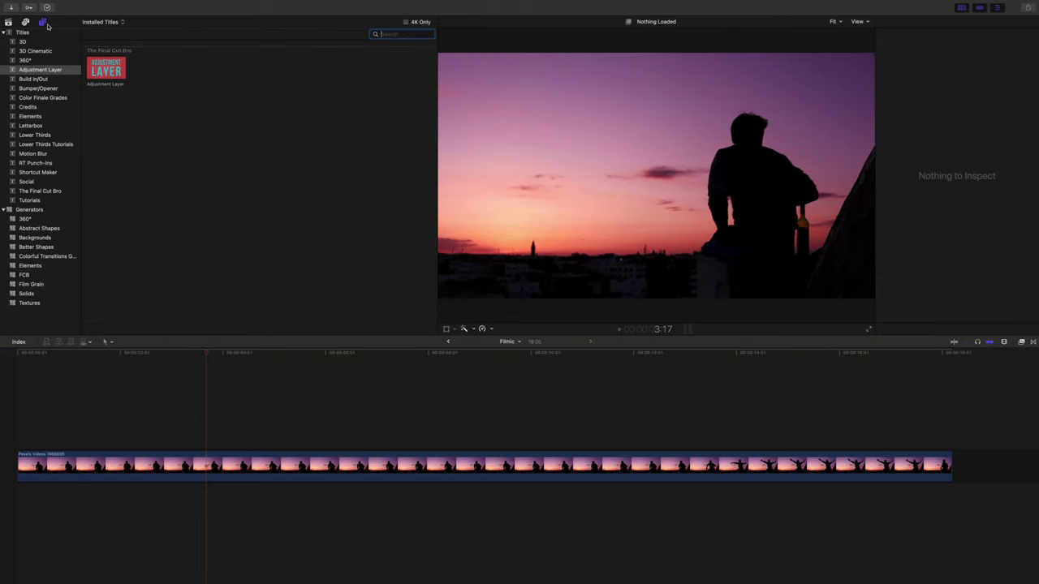
pyautogui.moveTo(126, 69); pyautogui.dragTo(20, 443)
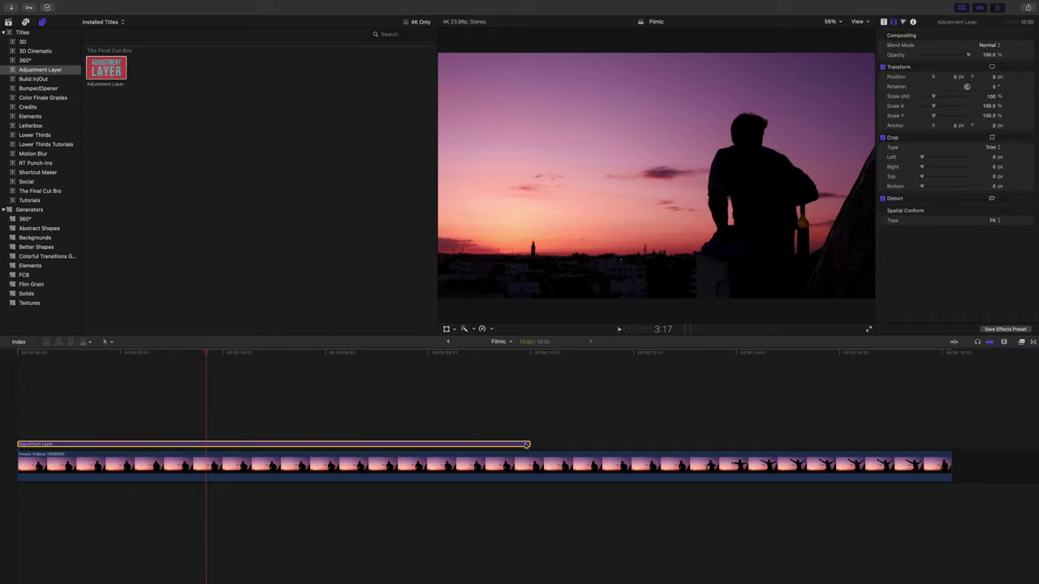
pyautogui.moveTo(526, 443); pyautogui.dragTo(855, 424)
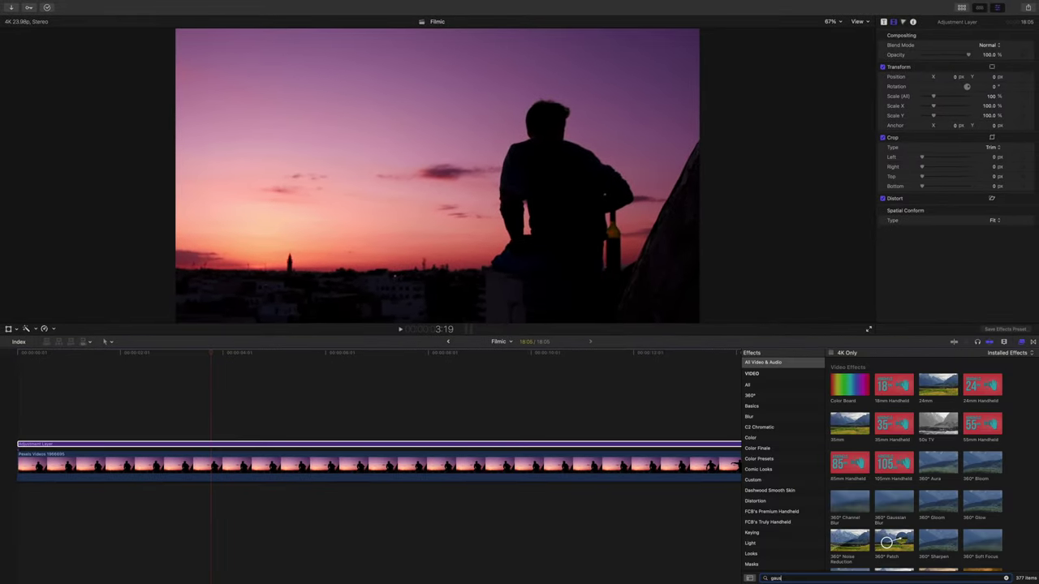
# Apply Gaussian blur to the adjustment layer with an Amount of 2.0
pyautogui.moveTo(833, 374); pyautogui.dragTo(330, 445)
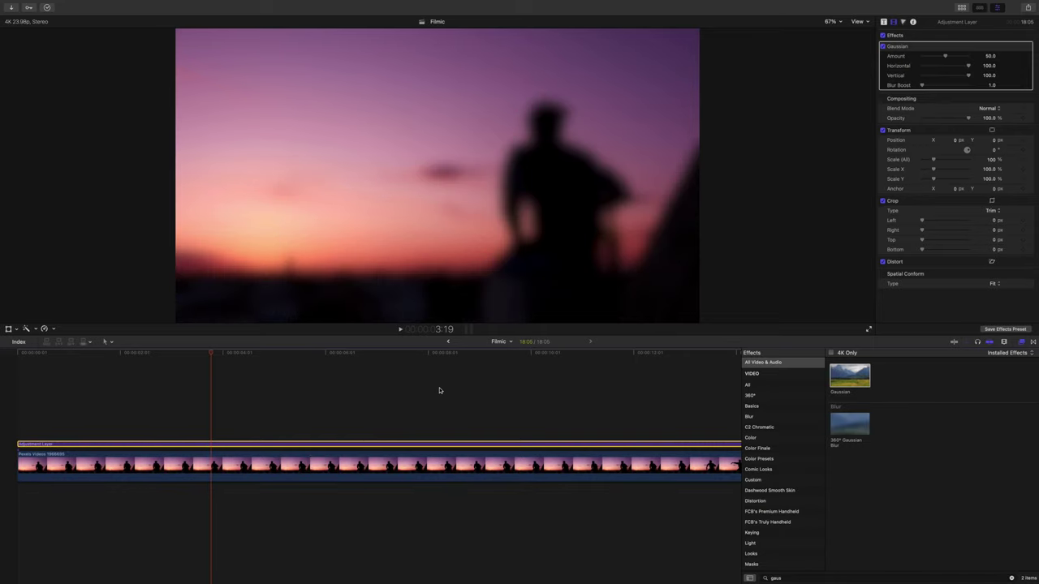
pyautogui.click(989, 56)
pyautogui.write('2')
pyautogui.press('Return')
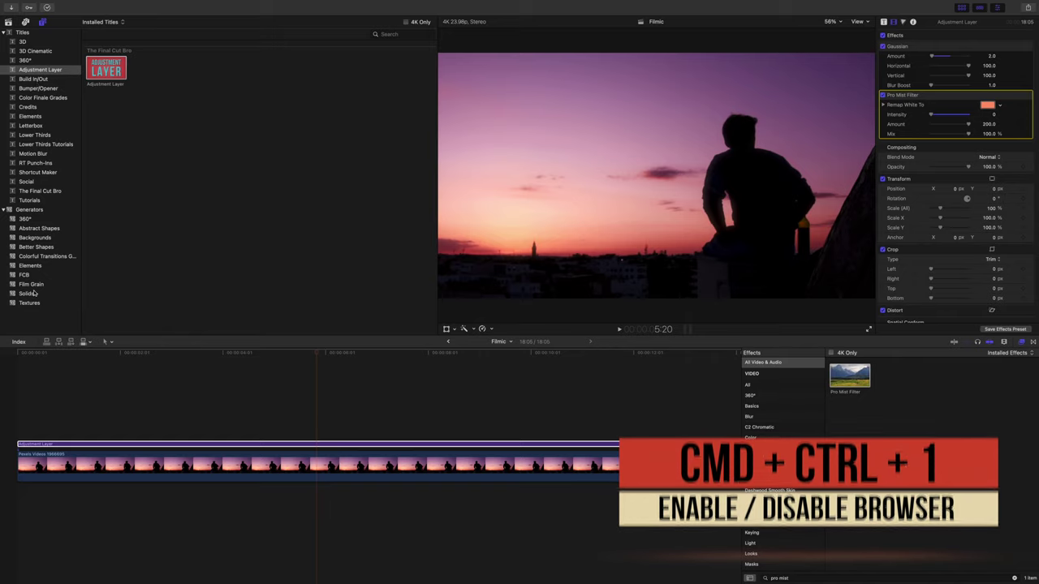
# Add the Film Grain '35mm Grain Course' generator above the sunset clip, below the adjustment layer
pyautogui.click(33, 293)
pyautogui.click(33, 284)
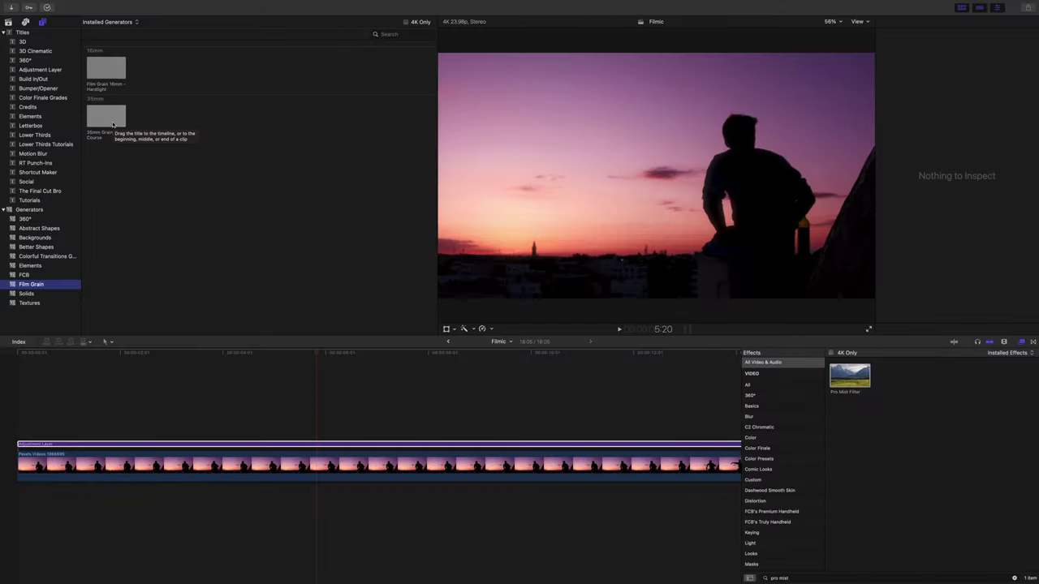
pyautogui.moveTo(110, 122); pyautogui.dragTo(6, 446)
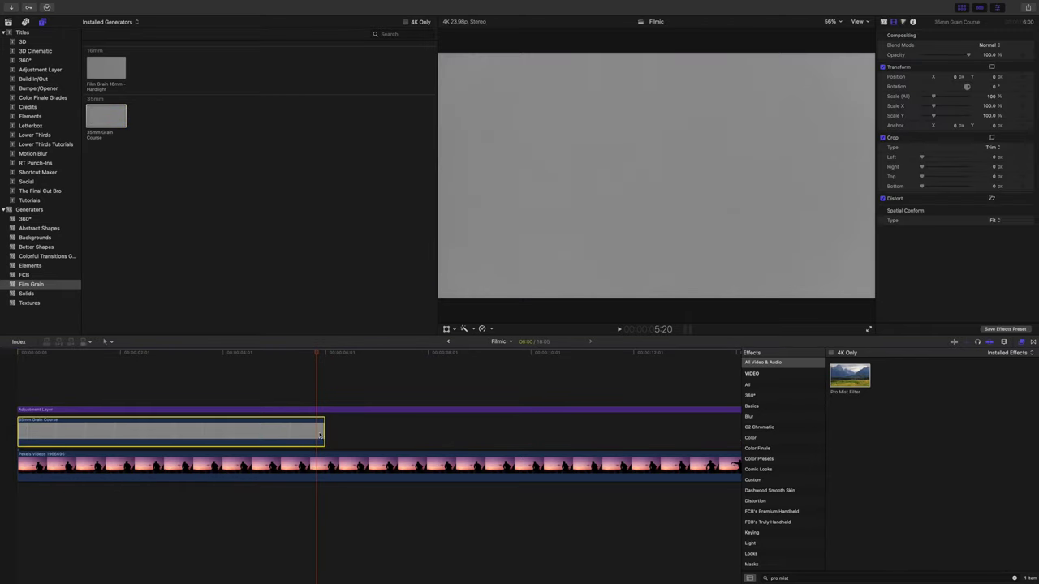
# Extend the grain clip to the footage's end and set its blend mode to Overlay
pyautogui.moveTo(324, 428); pyautogui.dragTo(622, 428)
pyautogui.press('super+minus')
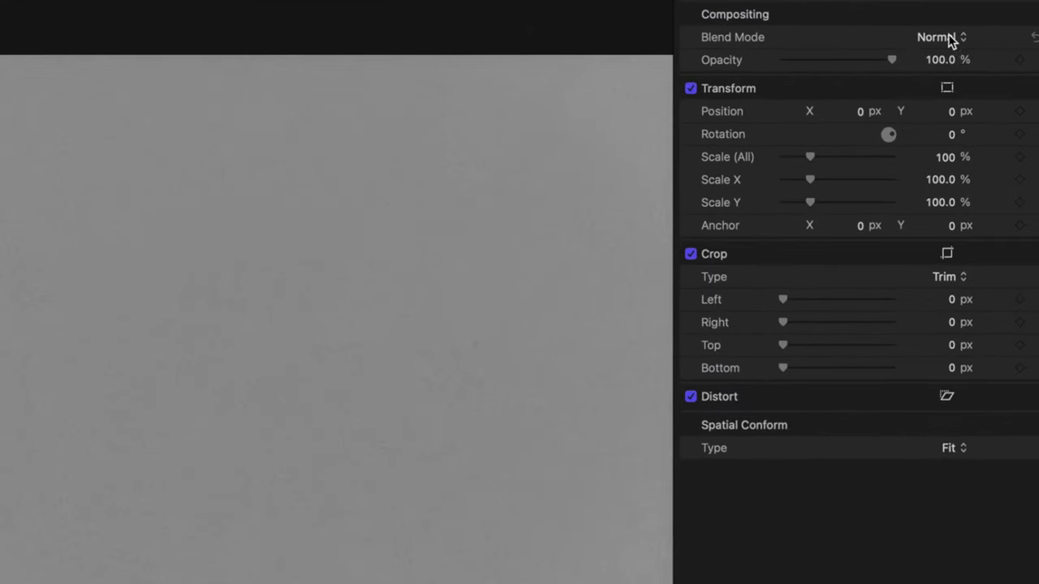
pyautogui.click(987, 44)
pyautogui.click(965, 299)
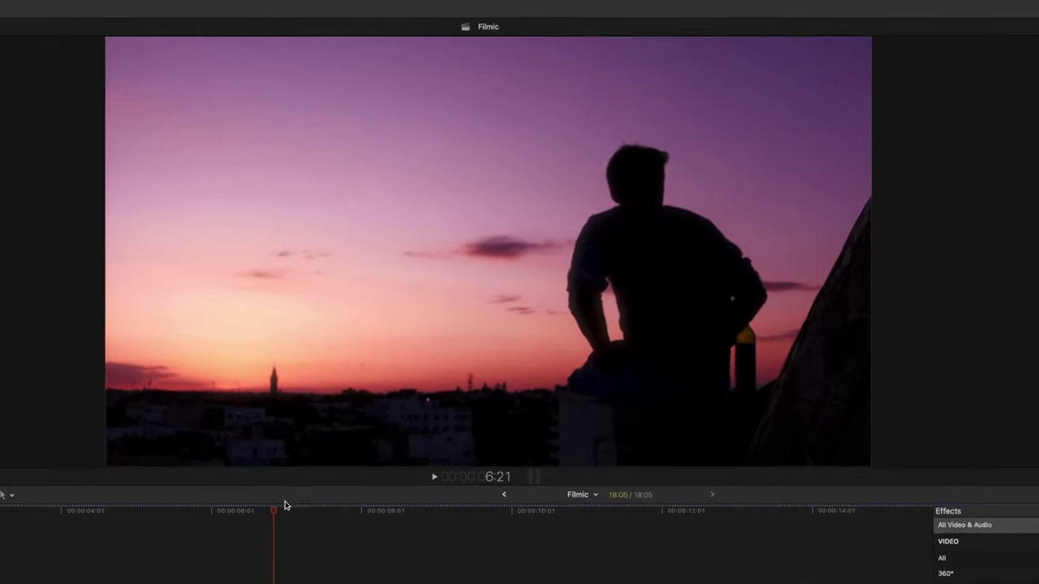
# Preview the grain around 7:00 and 6:13, then switch its blend mode to Hard Light
pyautogui.moveTo(170, 410); pyautogui.dragTo(294, 411)
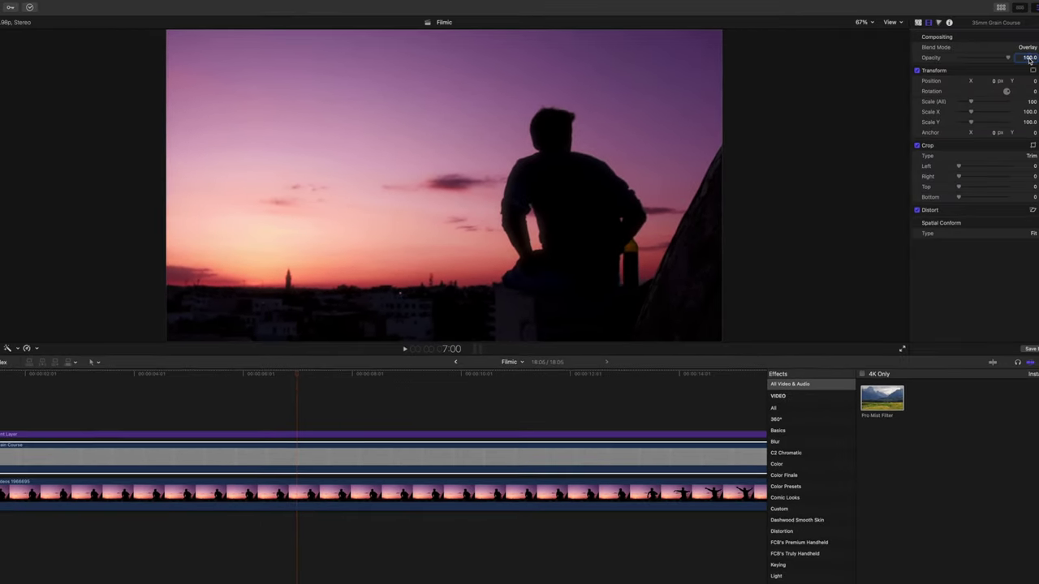
pyautogui.moveTo(216, 360); pyautogui.dragTo(276, 369)
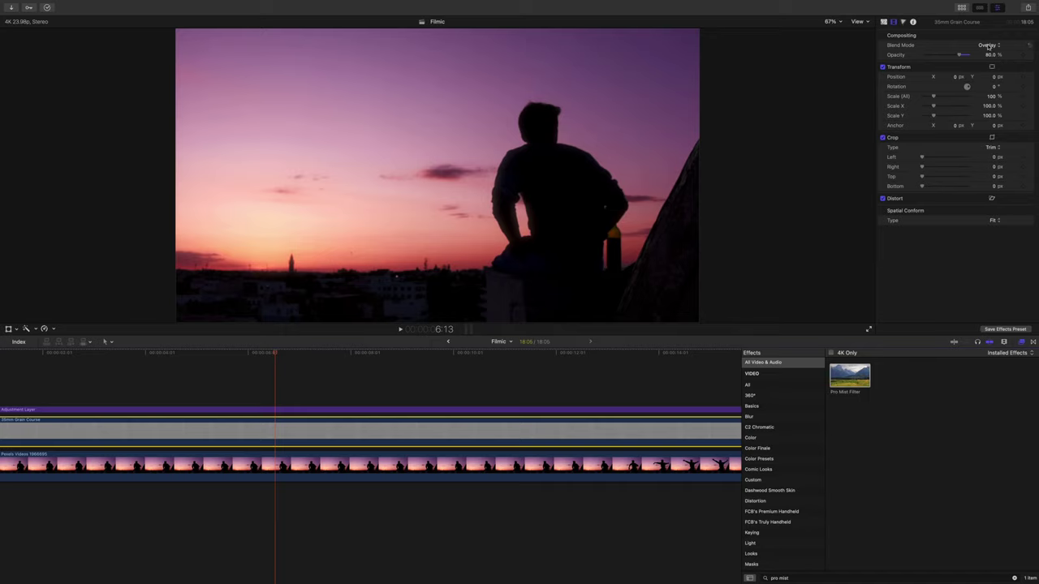
pyautogui.click(988, 45)
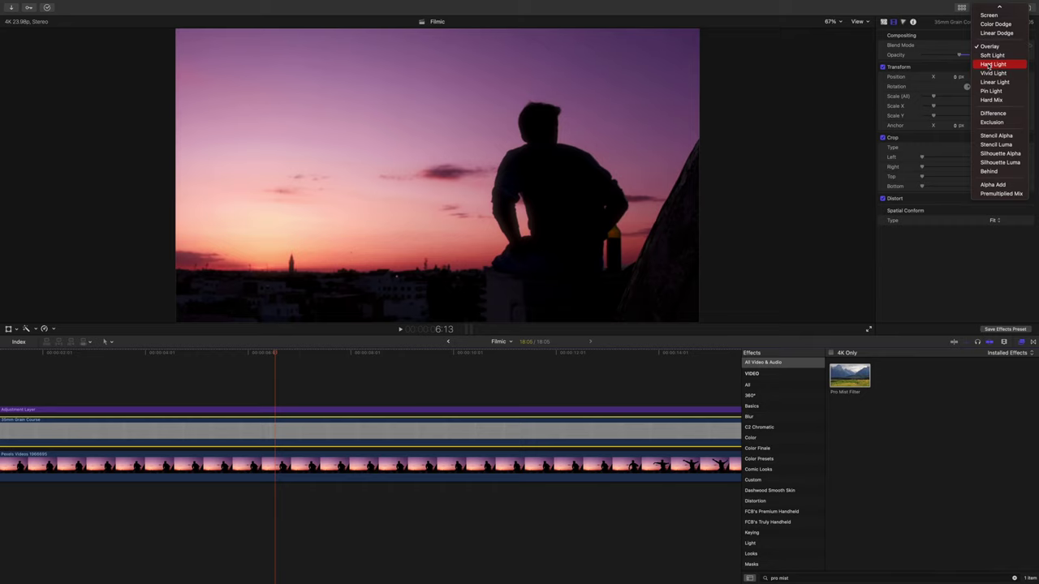
pyautogui.click(991, 64)
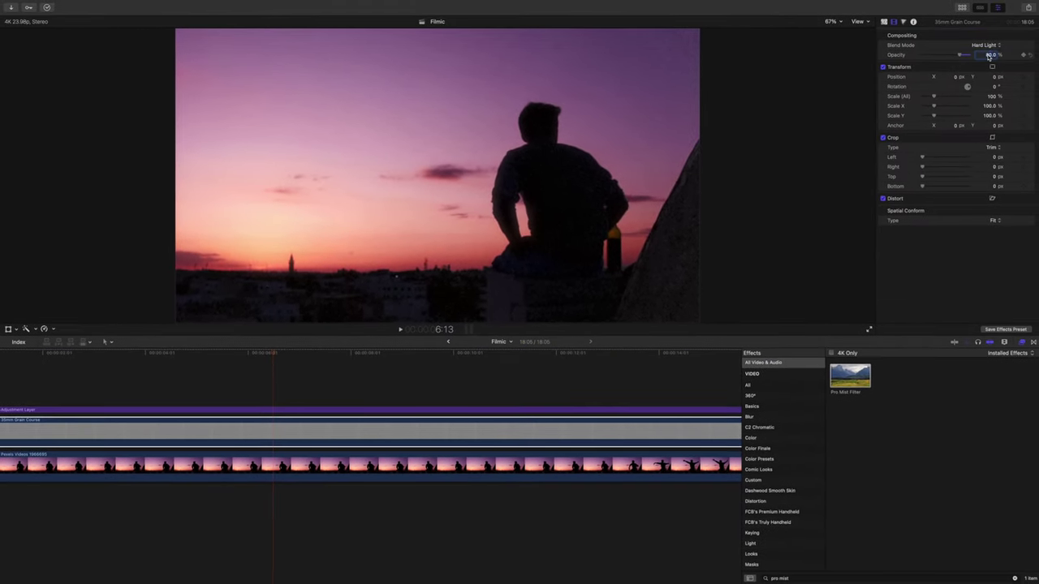
pyautogui.click(168, 359)
# Play back the result, set the letterbox aspect ratio to 2.35:1, and select the sunset clip
pyautogui.press('space')
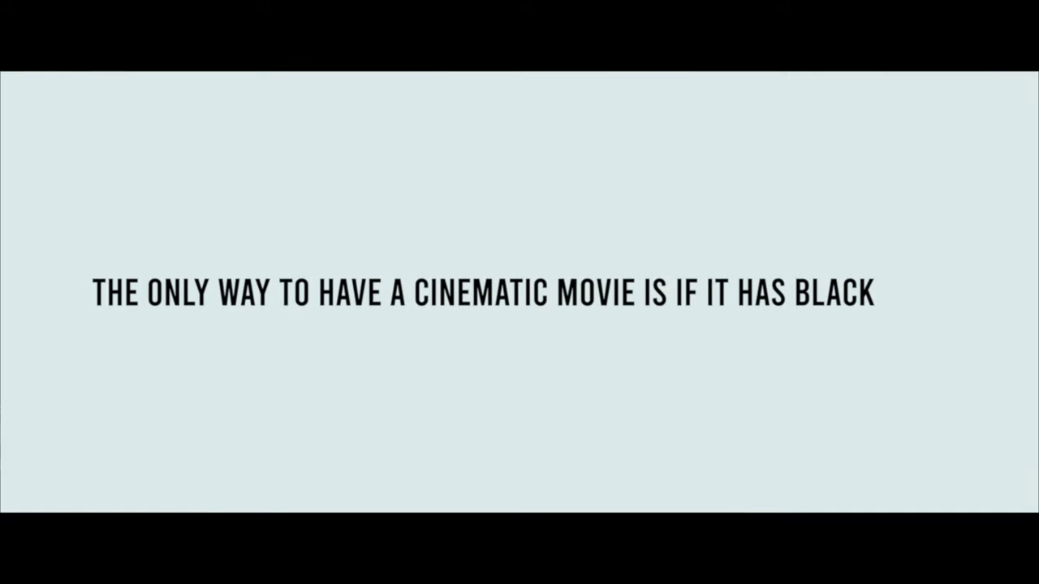
pyautogui.click(991, 154)
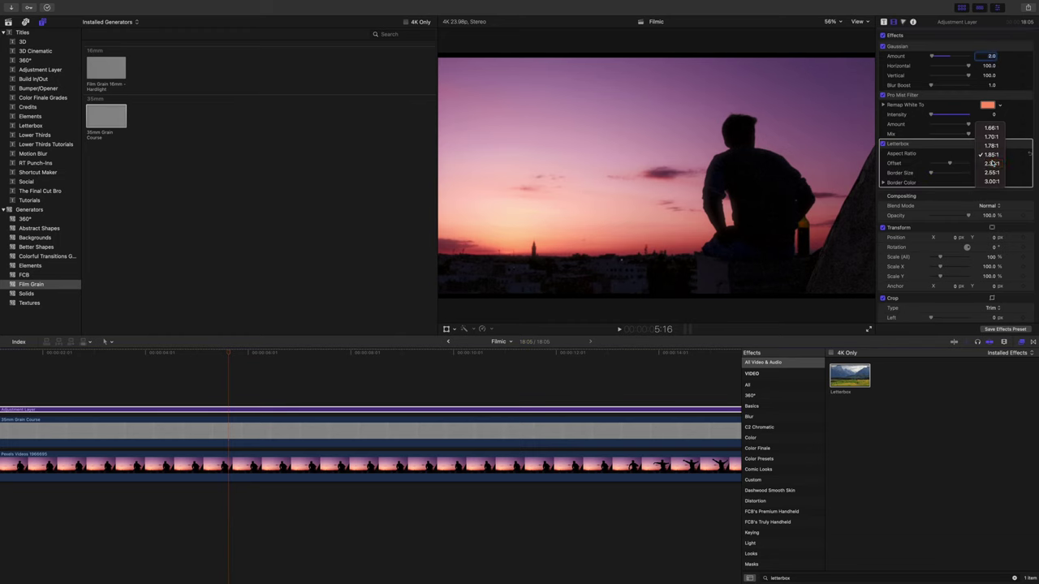
pyautogui.click(991, 163)
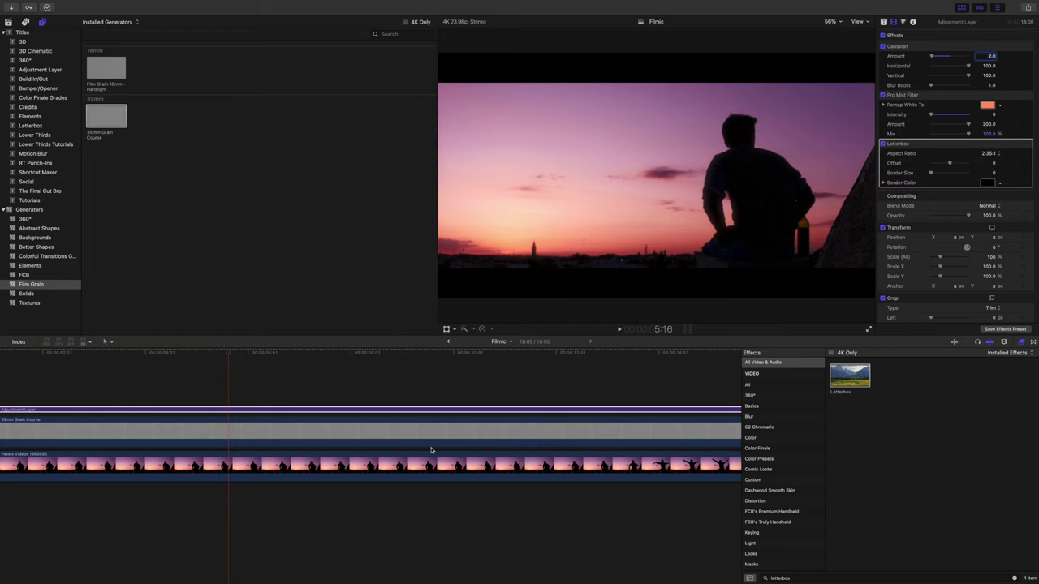
pyautogui.click(432, 457)
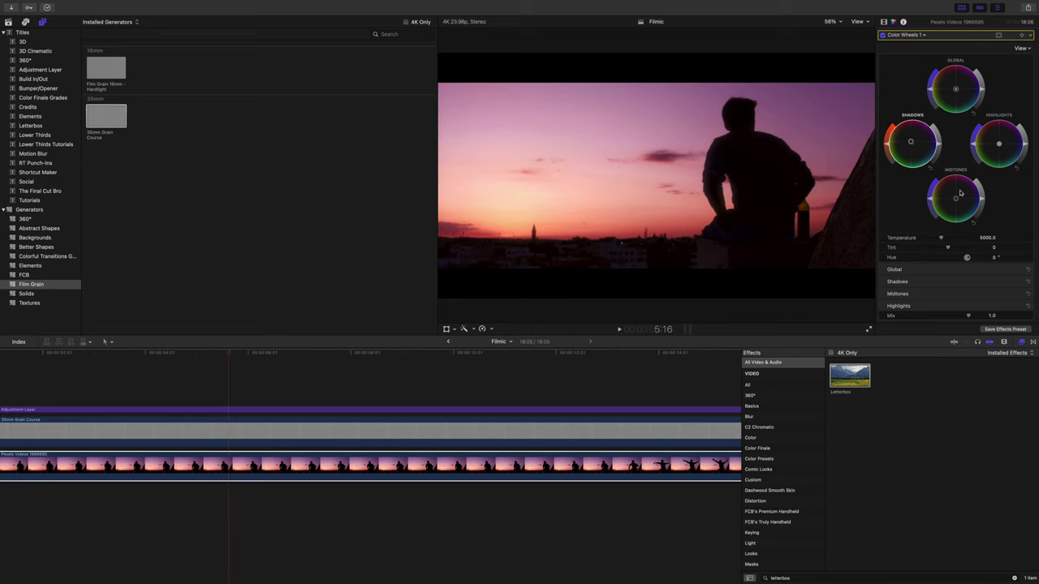
pyautogui.click(910, 144)
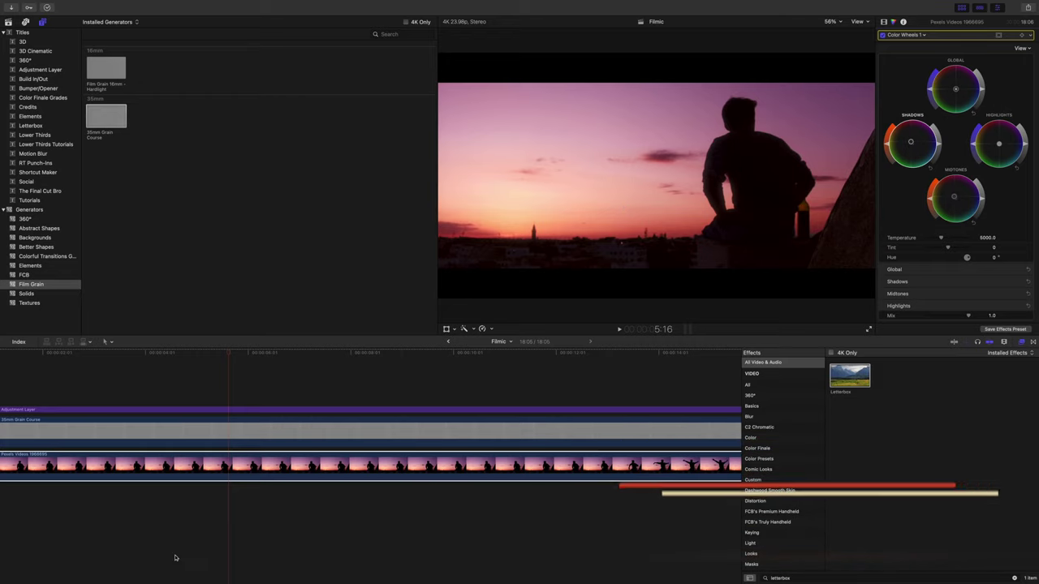
pyautogui.hscroll(-3, 182, 409)
pyautogui.click(151, 348)
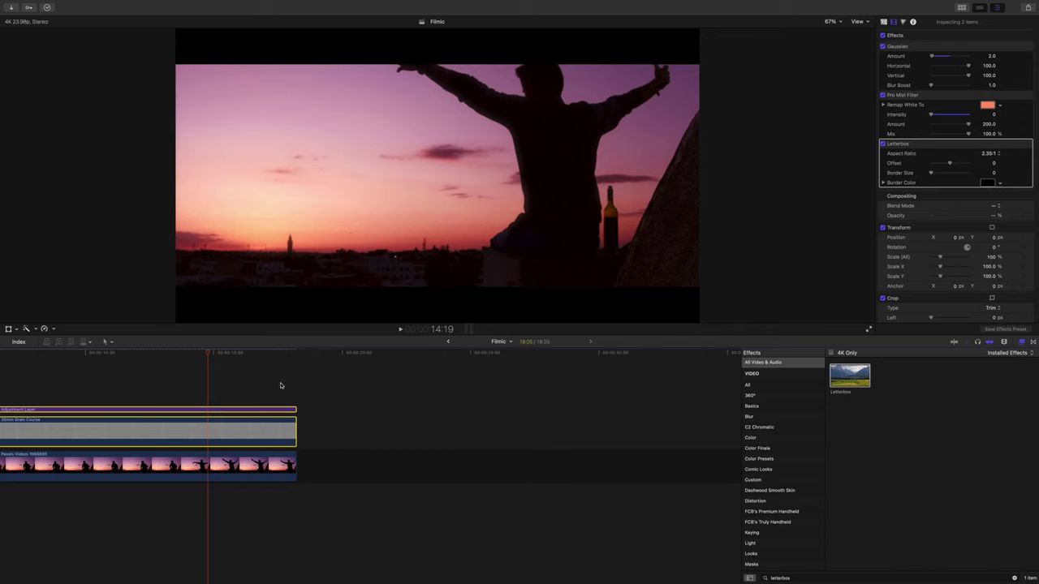
# Select the adjustment layer, scrub later in the sunset clip, and show the library's clips
pyautogui.click(286, 410)
pyautogui.moveTo(233, 356); pyautogui.dragTo(285, 364)
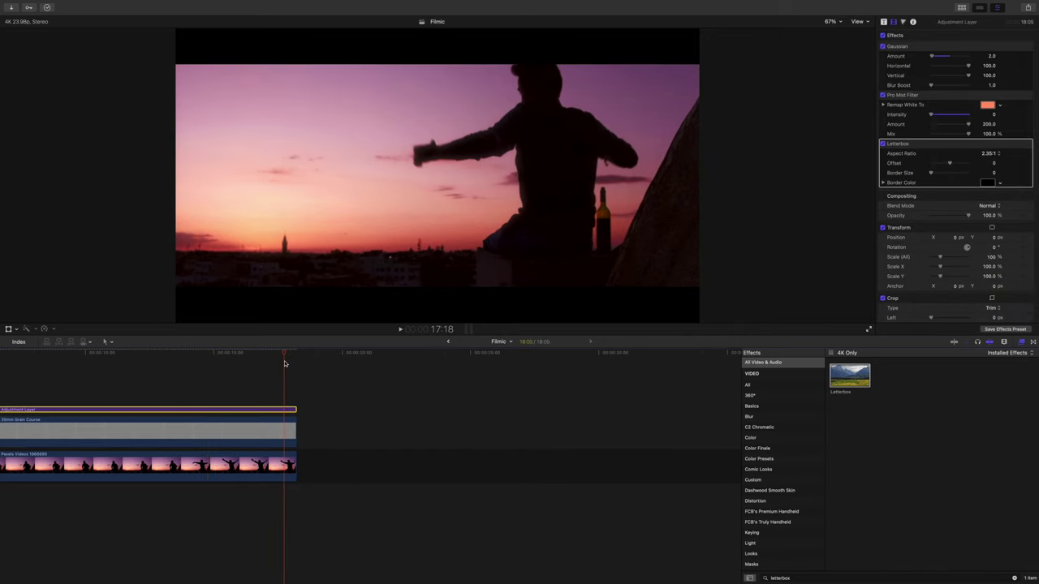
pyautogui.press('alt+super+1')
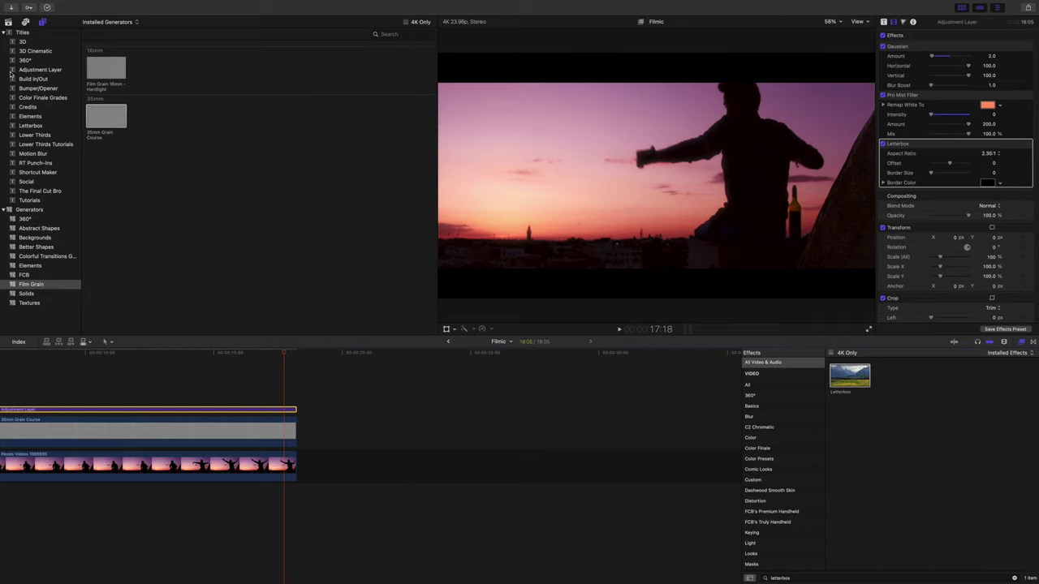
pyautogui.click(8, 21)
# Append Pexels Videos 2911 to the project's end and extend the adjustment layer to its end
pyautogui.click(181, 116)
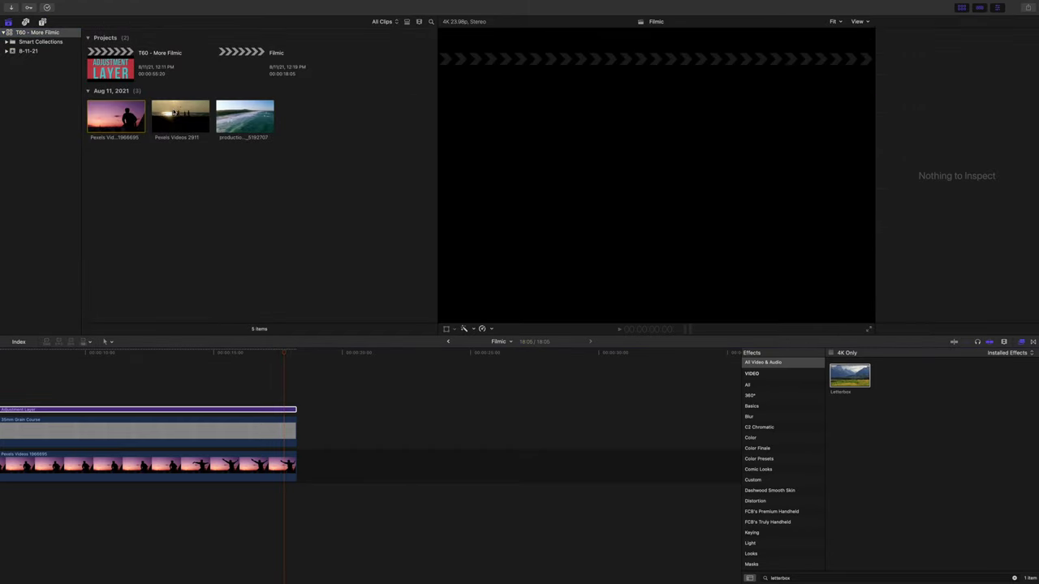
pyautogui.moveTo(180, 114); pyautogui.dragTo(309, 466)
pyautogui.press('super+4')
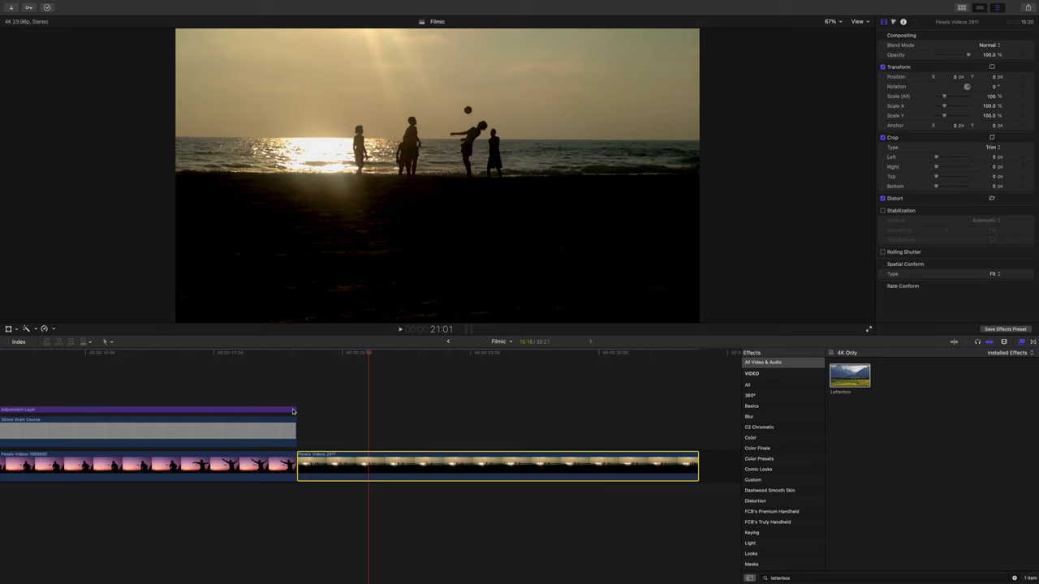
pyautogui.moveTo(294, 409); pyautogui.dragTo(490, 423)
pyautogui.moveTo(614, 410); pyautogui.dragTo(694, 395)
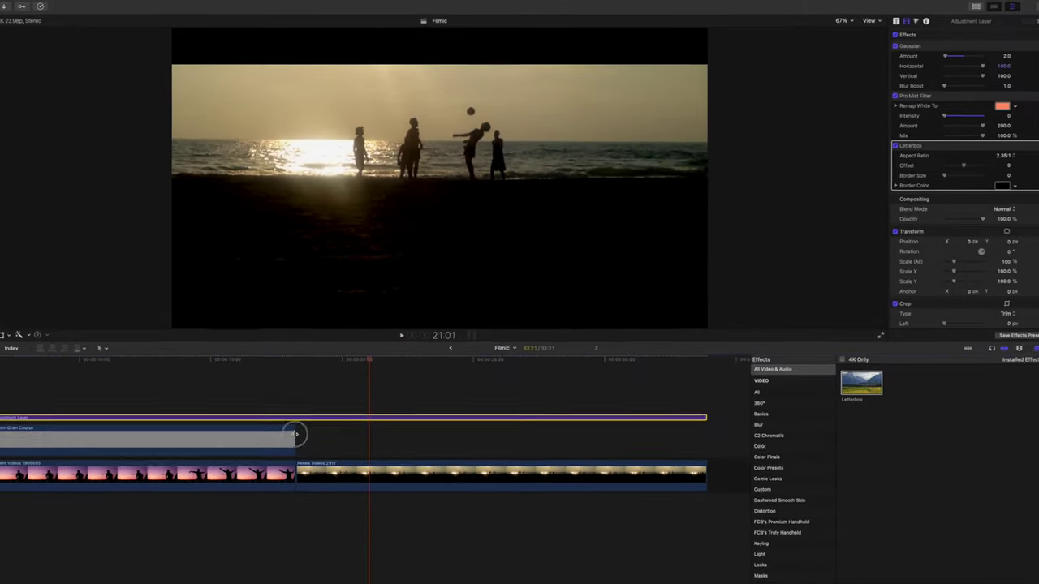
# Extend the grain clip across the beach clip and fit the whole timeline in view
pyautogui.moveTo(381, 422); pyautogui.dragTo(698, 420)
pyautogui.press('super+minus')
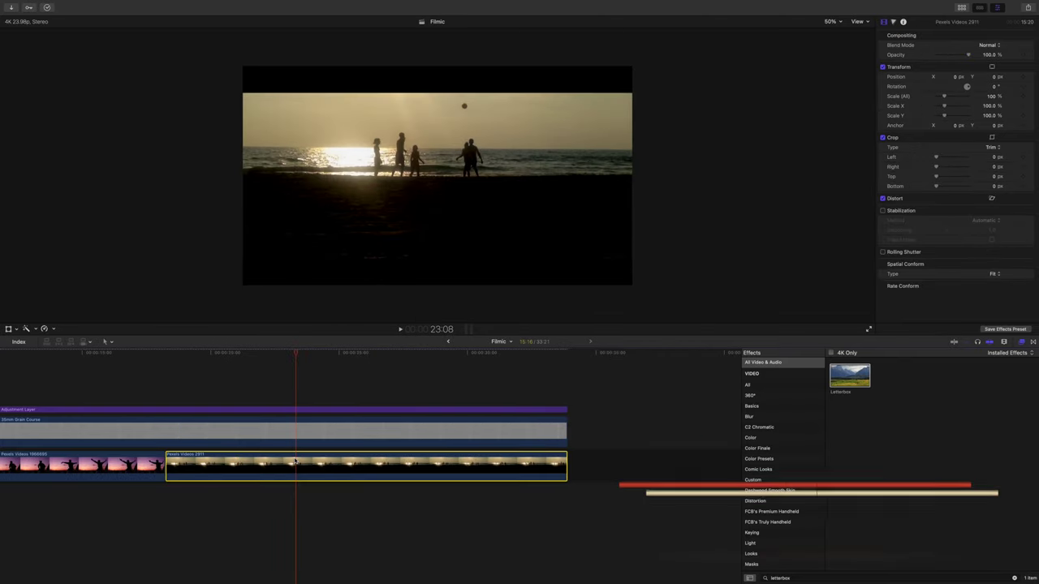
pyautogui.press('super+6')
# Add Color Curves with a raised red curve to tint the beach clip pink, then play from the start
pyautogui.click(901, 36)
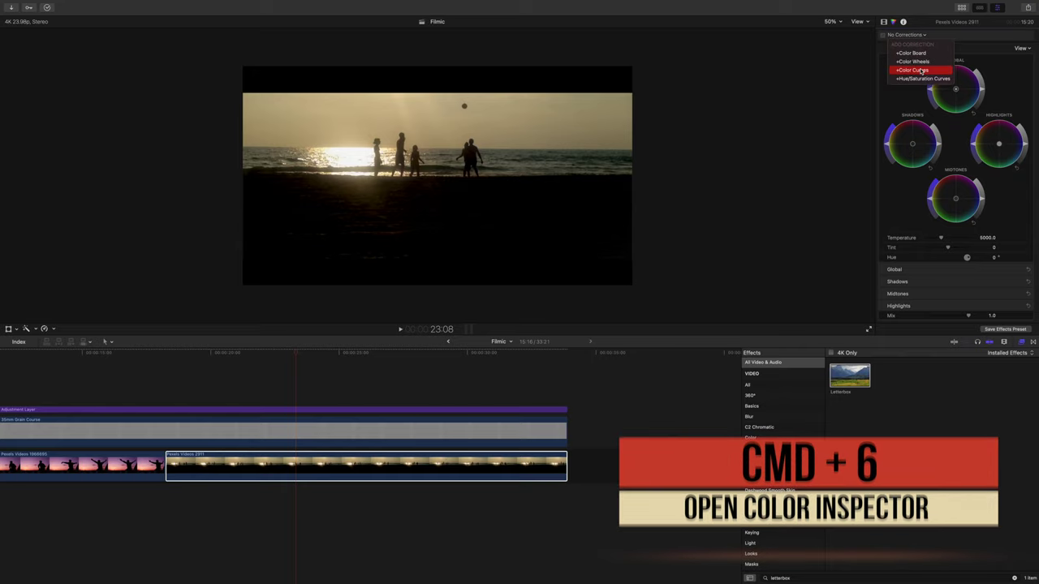
pyautogui.click(917, 72)
pyautogui.moveTo(955, 156); pyautogui.dragTo(953, 153)
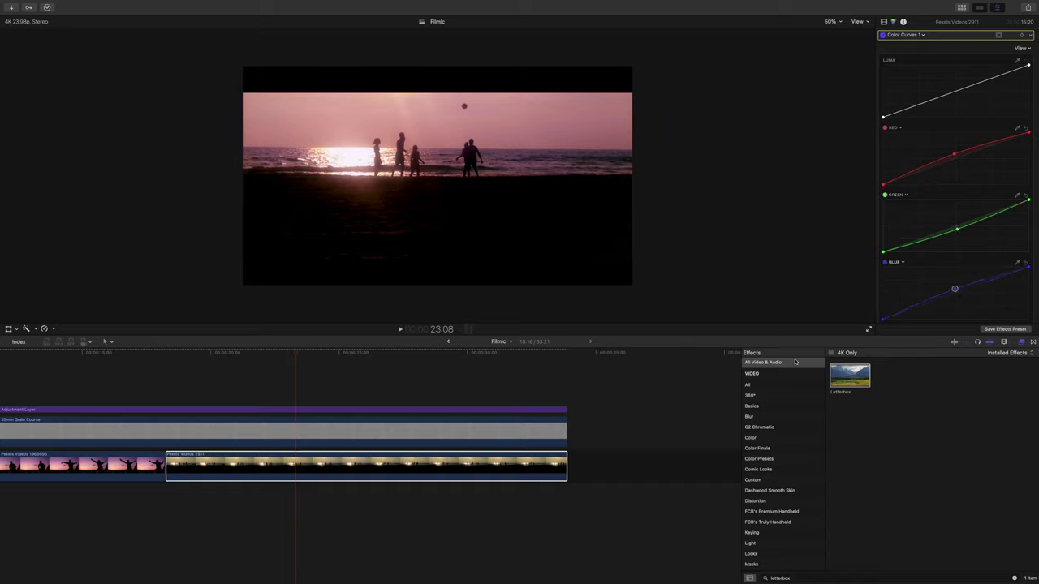
pyautogui.click(121, 356)
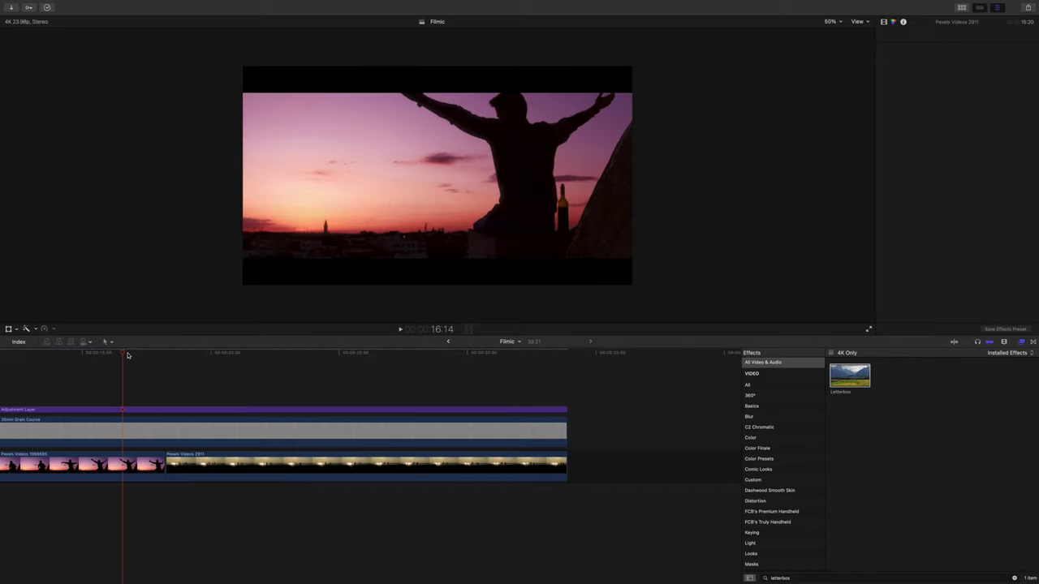
pyautogui.press('space')
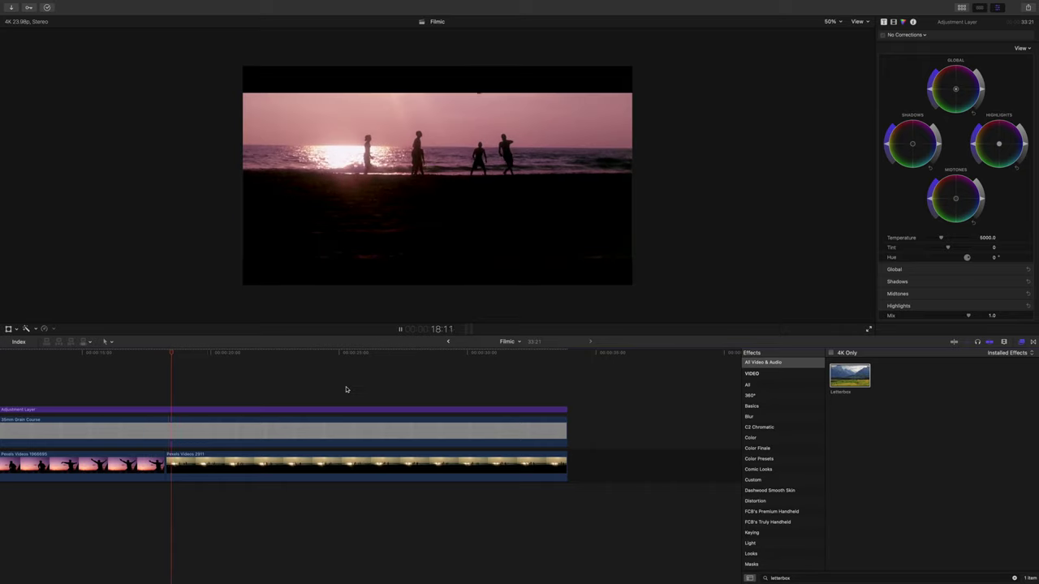